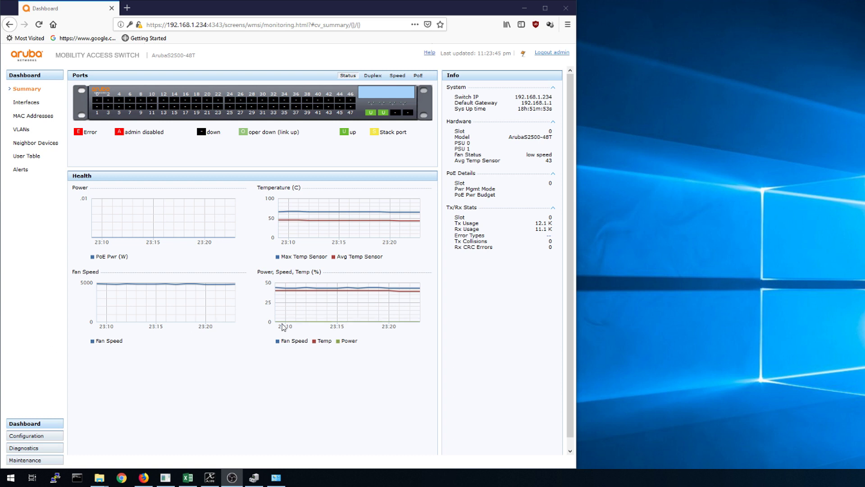
Highlight the dashboard's Fan Status reading (low speed) and average temperature reading (43).
mouse_move(294, 301)
drag(457, 155, 549, 155)
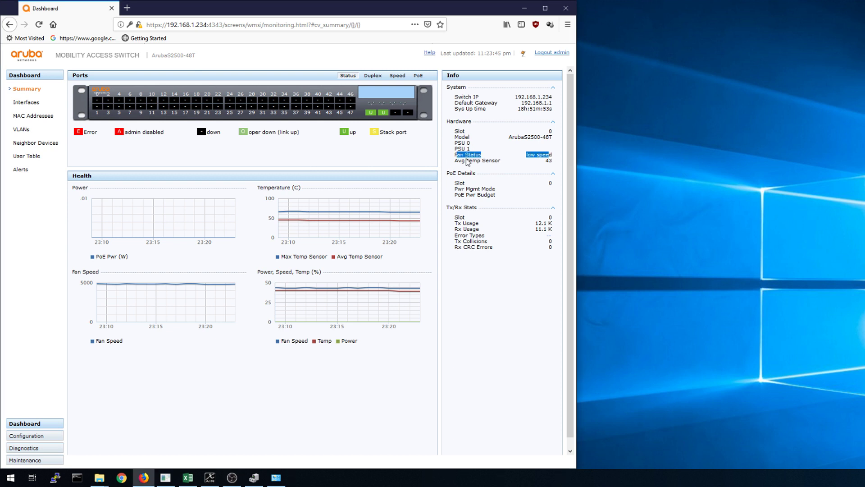
drag(457, 161, 553, 163)
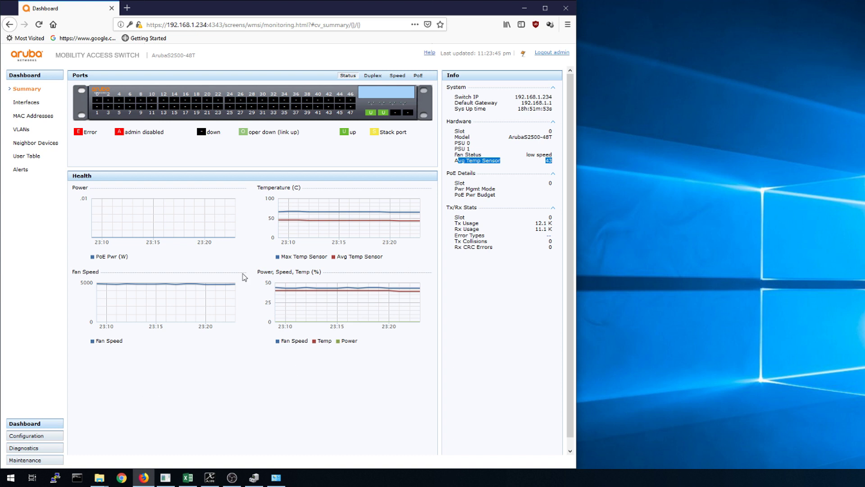
Start PuTTY and open an SSH connection from the saved Aruba S2500-48T session.
click(53, 475)
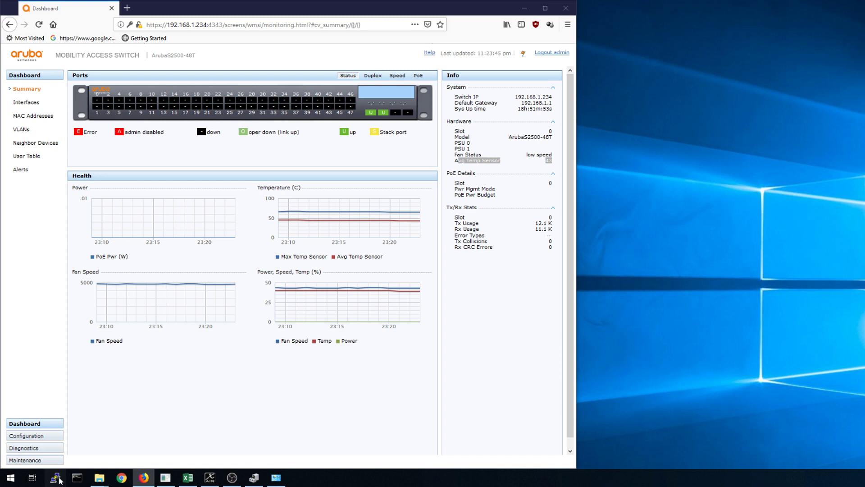
click(581, 258)
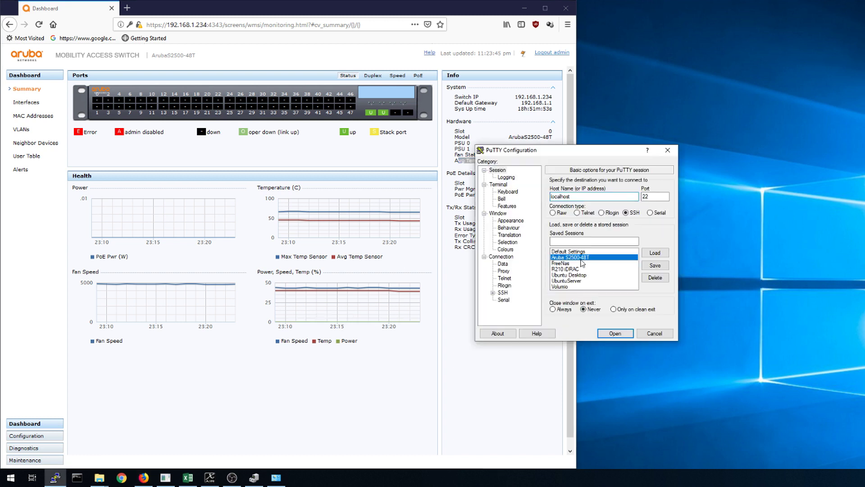
click(654, 252)
click(615, 333)
Dock the terminal window to the left half and submit the admin login name.
drag(243, 34, 0, 89)
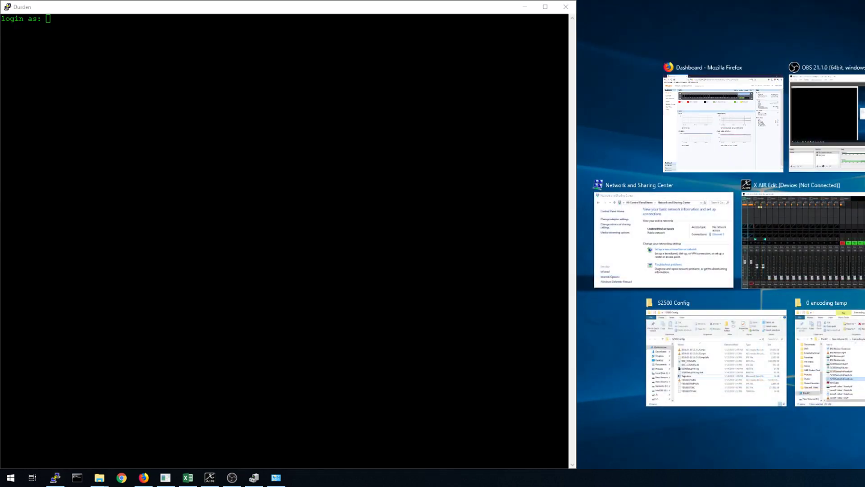
key(Escape)
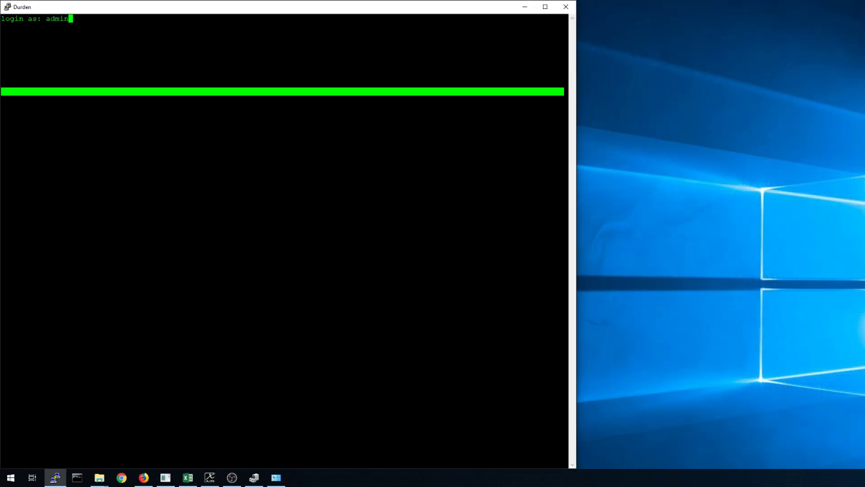
key(Return)
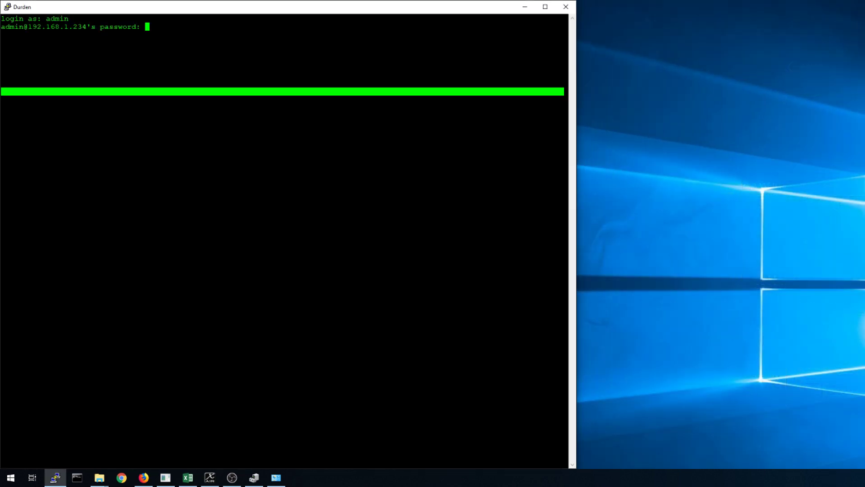
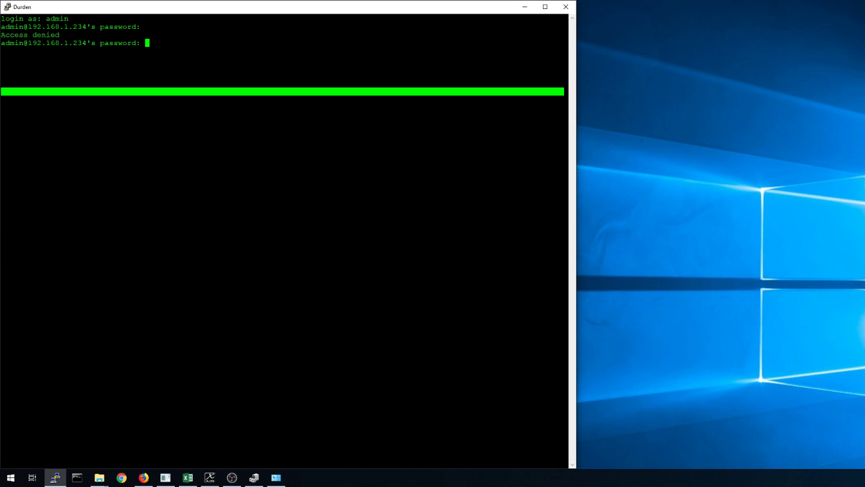
Log in to the switch, enter enable mode with the enable password, and type 'show inventory'.
key(Return)
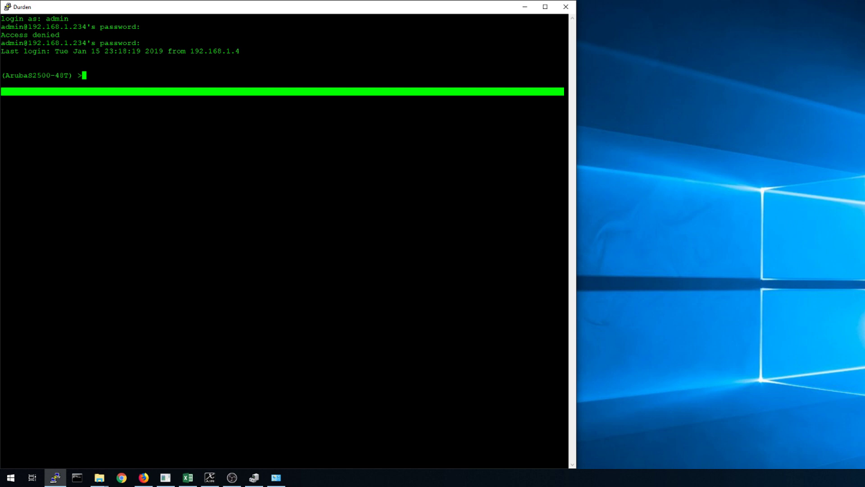
text(en)
key(Return)
text(********)
key(Return)
text(sh)
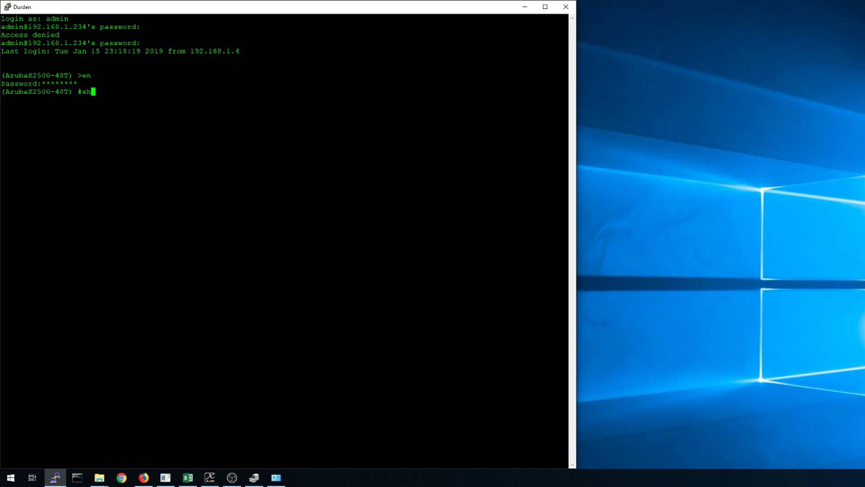
text(ow inventory)
Run 'show inventory' to list temperatures, voltages and fan speeds.
key(Return)
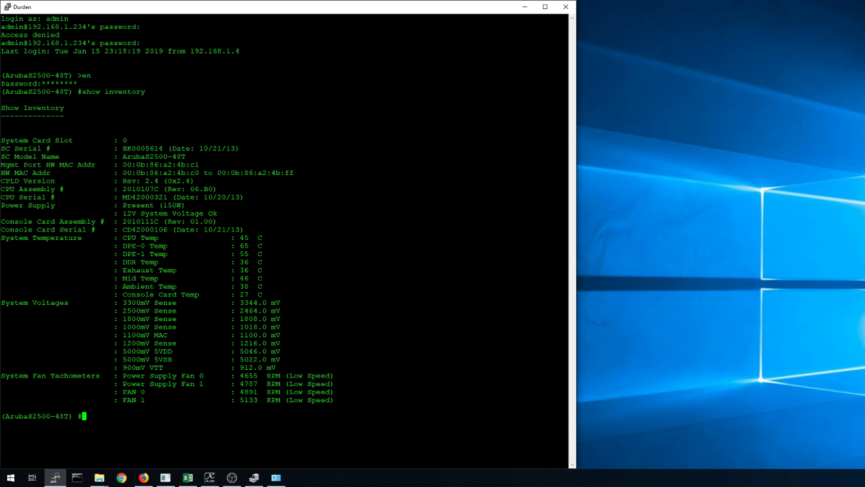
Highlight the System Temperature lines from Console Card Temp up to CPU Temp.
drag(315, 295, 114, 238)
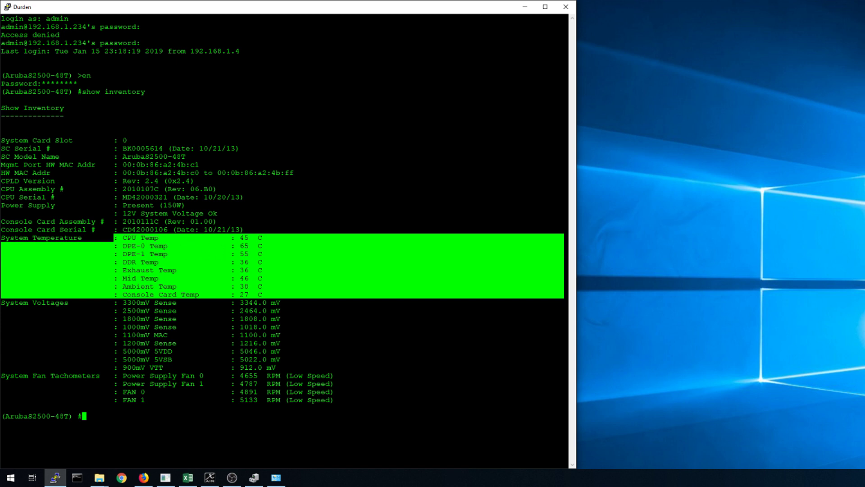
drag(122, 376, 338, 399)
key(ctrl+c)
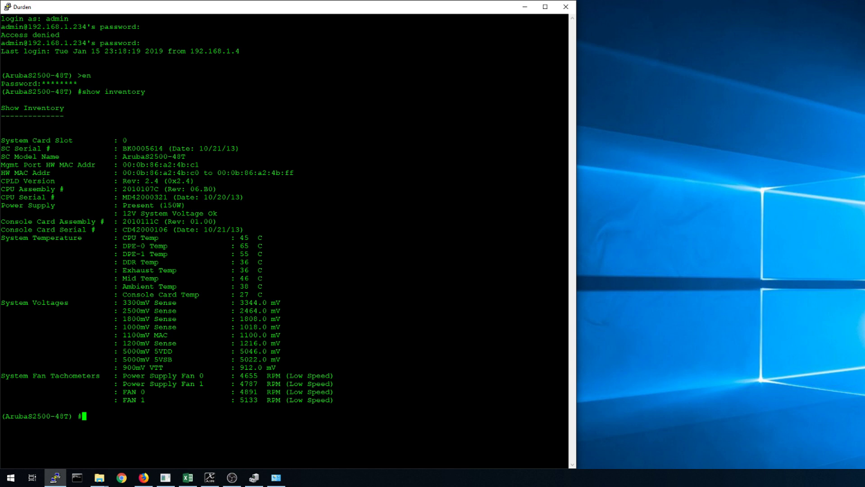
mouse_move(113, 238)
mouse_down()
mouse_move(260, 254)
mouse_move(122, 245)
mouse_up()
key(ctrl+c)
key(ctrl+c)
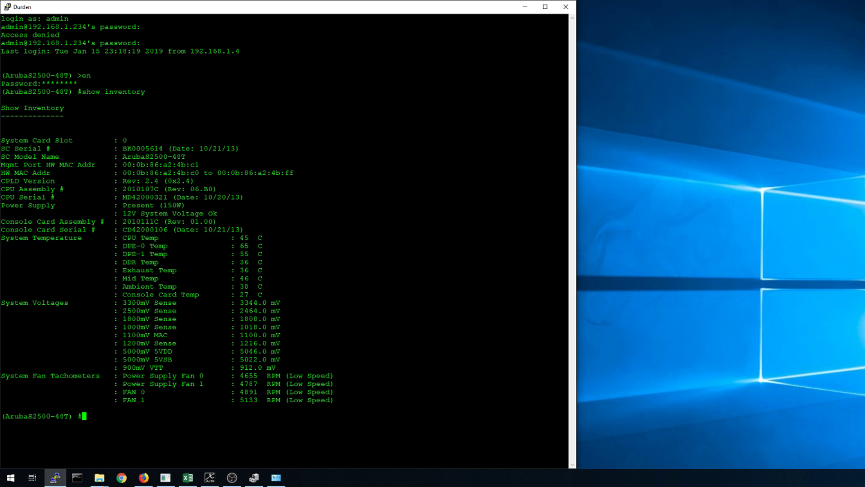
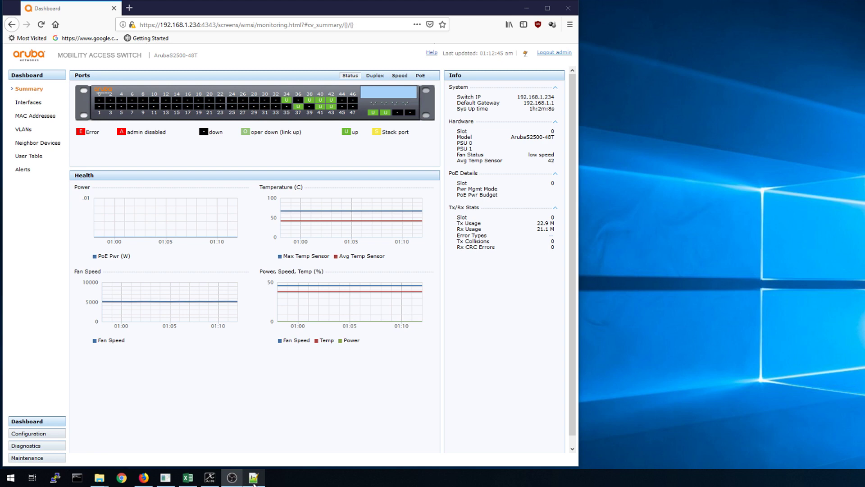
Bring Temp Info.txt forward, shift it up-left, and show the Smart Control Panel over it.
mouse_move(259, 480)
click(266, 449)
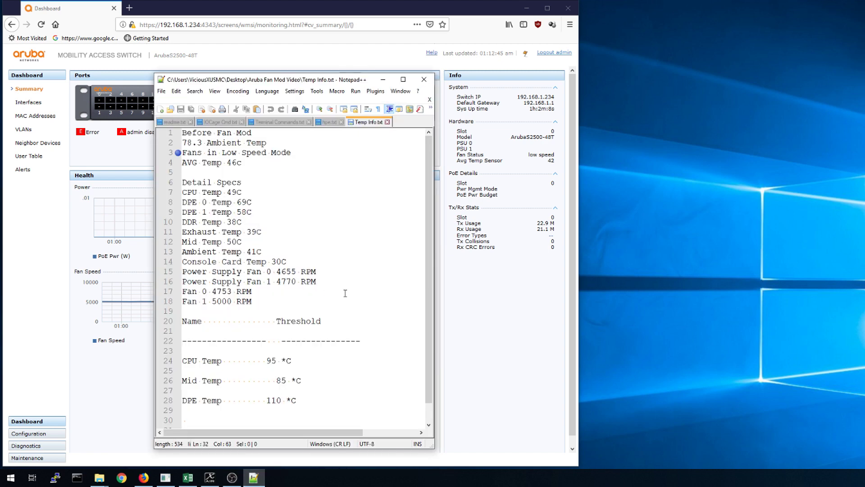
drag(291, 84, 257, 58)
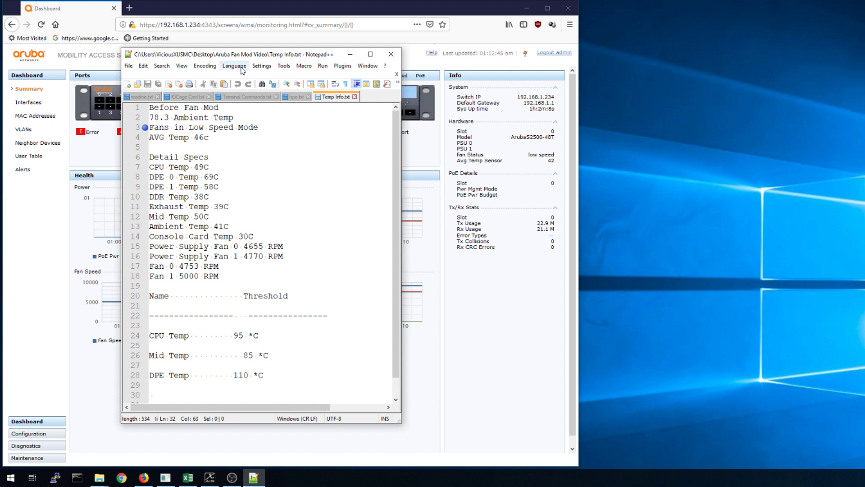
click(176, 484)
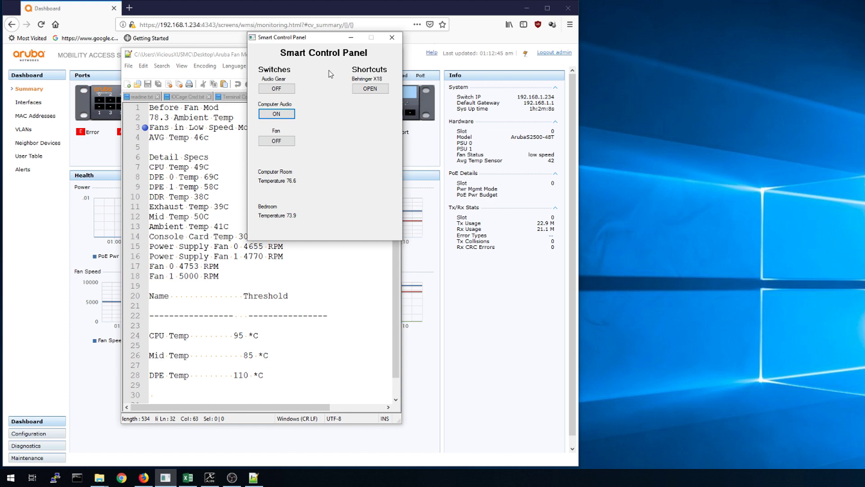
Minimize the Smart Control Panel to reveal the Temp Info notes showing AVG Temp 46c.
click(351, 38)
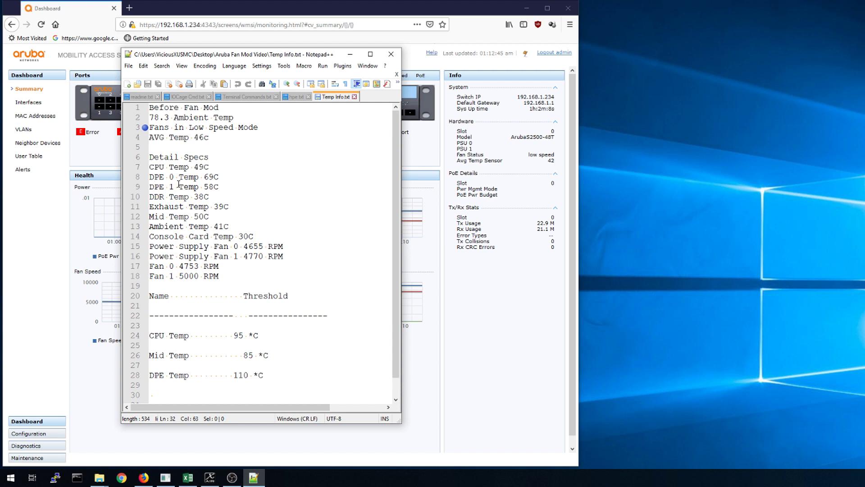
Hide the browser, then load and open the saved Aruba S2500-48T PuTTY session.
click(526, 8)
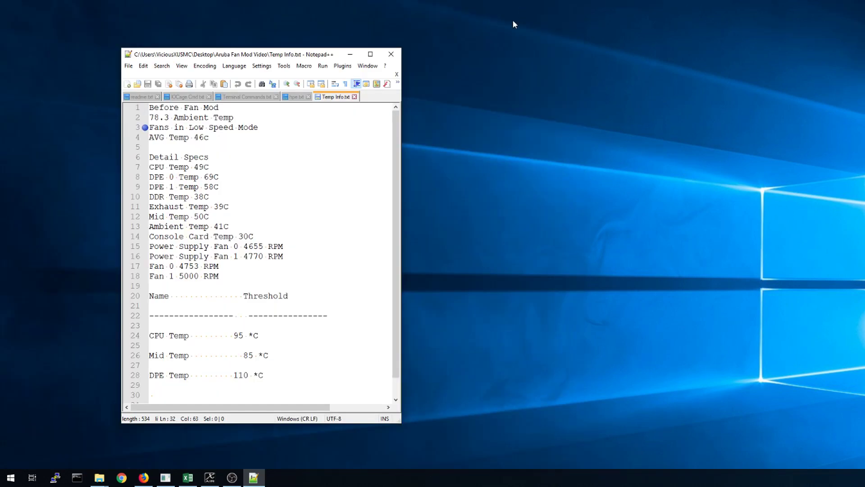
drag(263, 57, 328, 49)
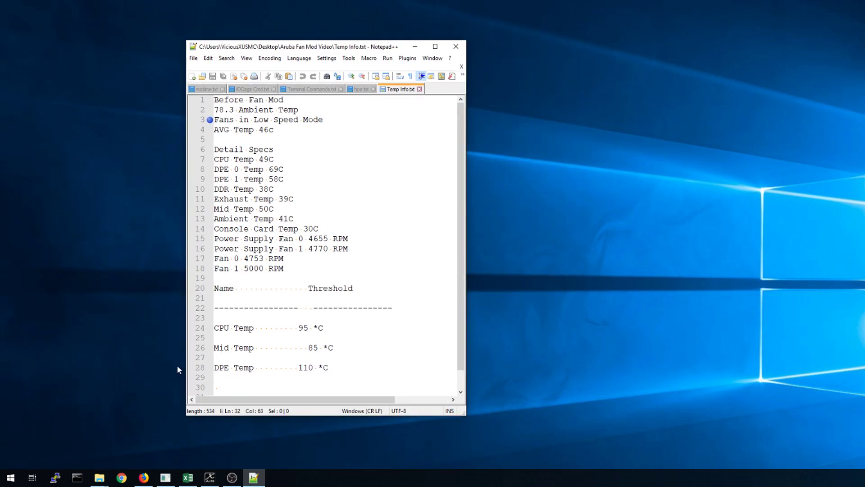
click(54, 477)
drag(569, 158, 250, 159)
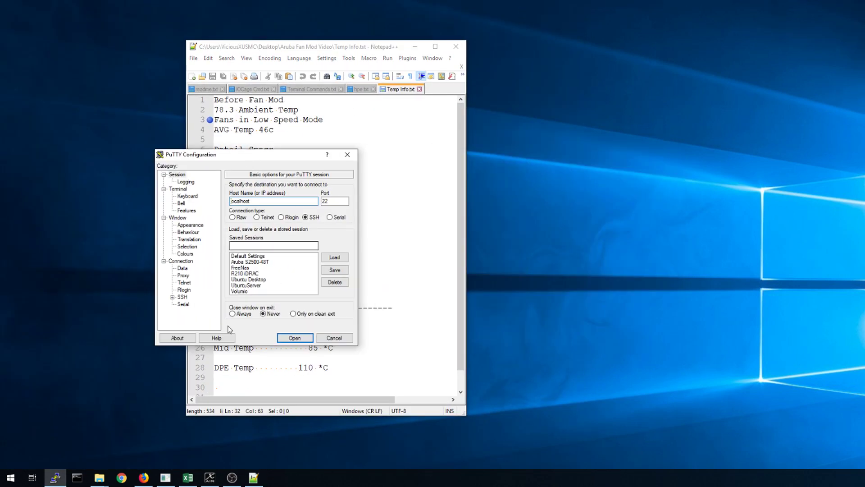
click(255, 256)
click(256, 262)
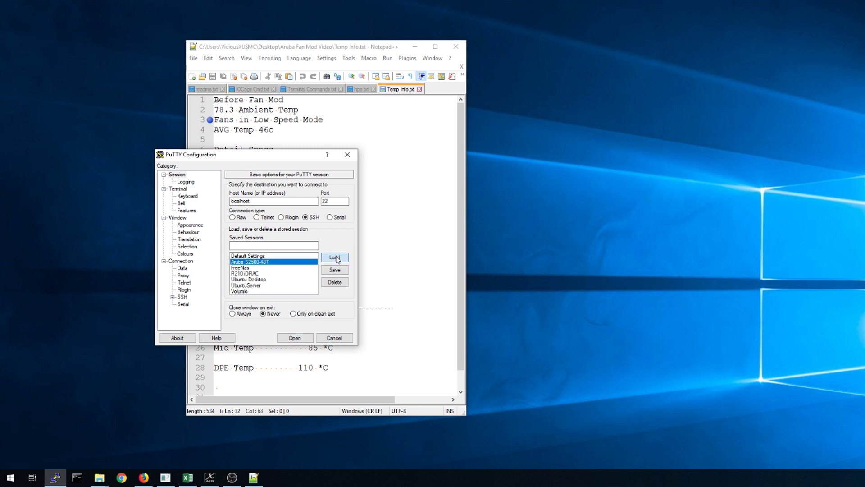
key(Return)
click(295, 338)
Log in to the switch as admin and enter enable mode with the enable password.
text(root)
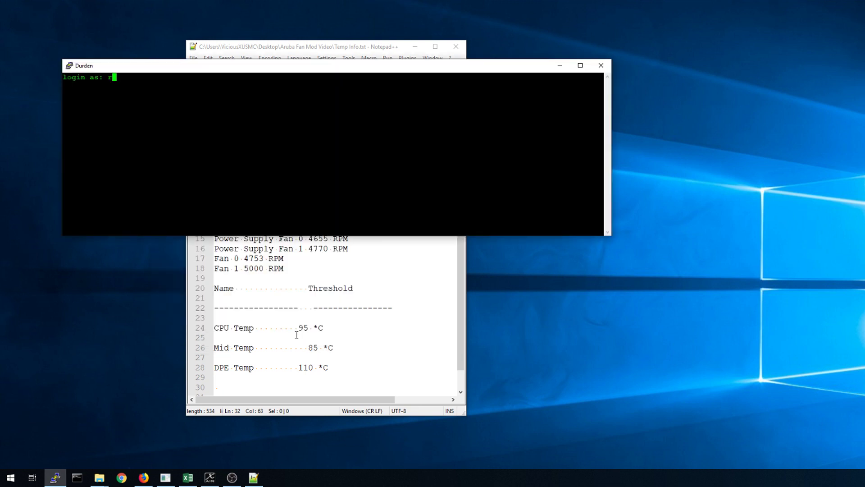
key(BackSpace)
key(BackSpace)
key(BackSpace)
key(BackSpace)
text(admin)
key(Return)
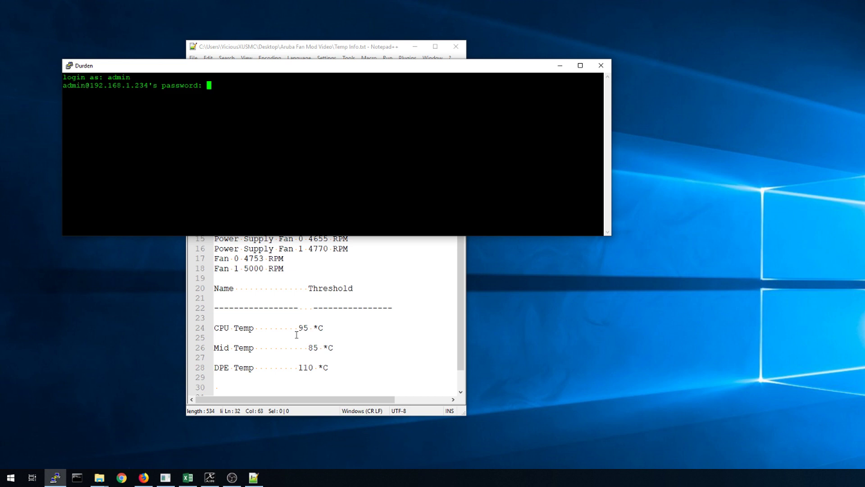
key(Return)
text(en)
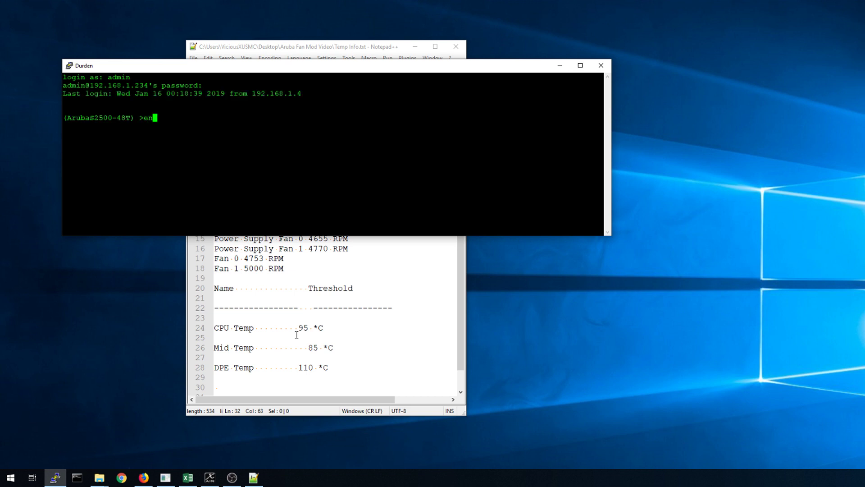
key(Return)
text(********)
key(Return)
Run 'show inventory', enlarge the terminal to read all output, and place the notes to its right.
text(show inventory)
key(Return)
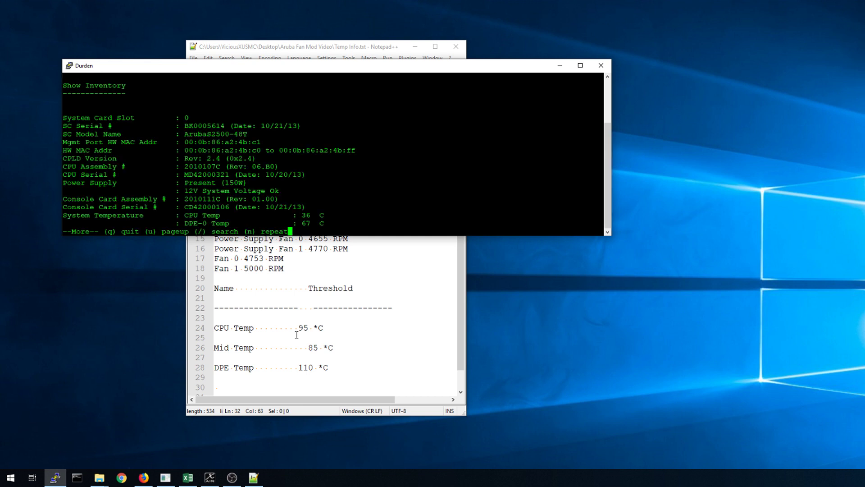
drag(289, 67, 272, 46)
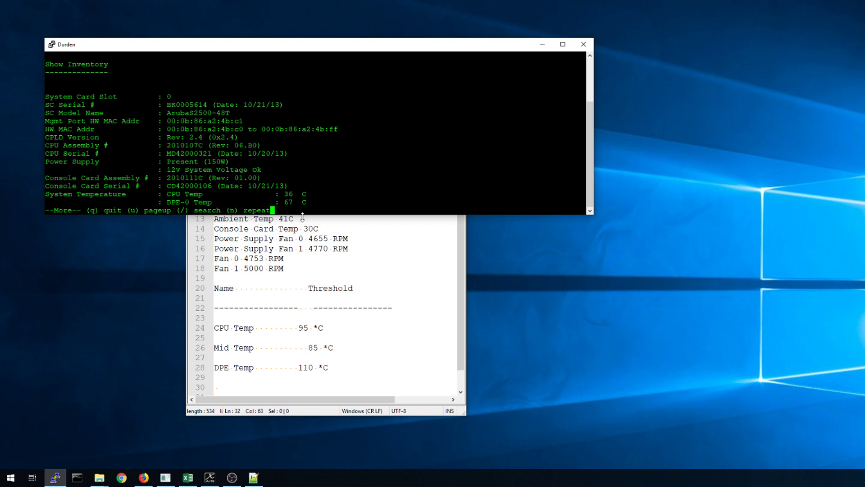
drag(302, 218, 293, 295)
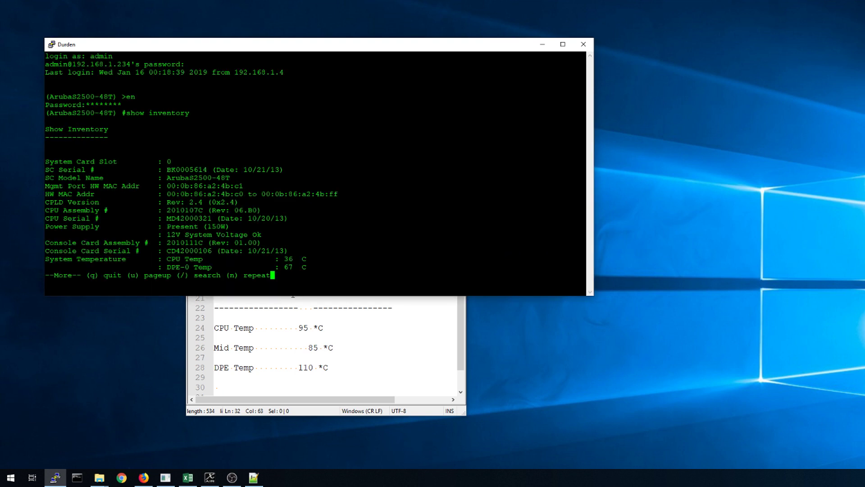
key(space)
scroll(316, 173, up, 6)
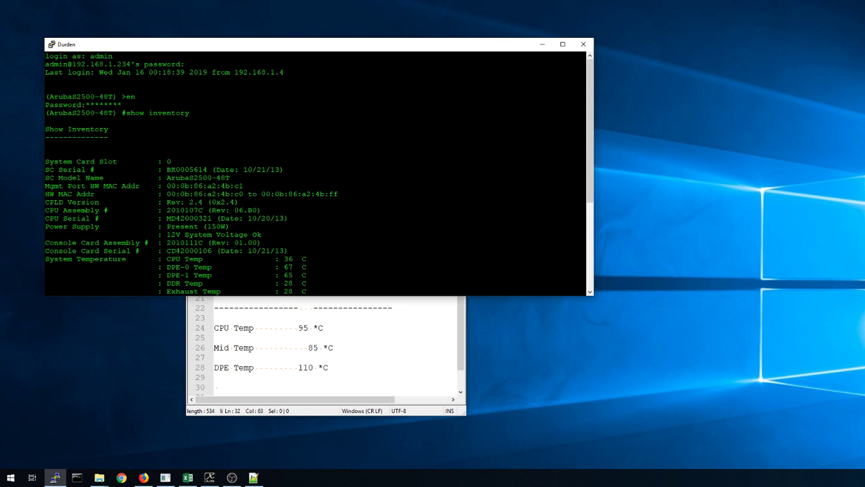
click(386, 366)
drag(321, 49, 470, 45)
Scroll the inventory down to the fan readings (5152, 5172, 5094 RPM), keeping the notes in front.
drag(312, 44, 278, 34)
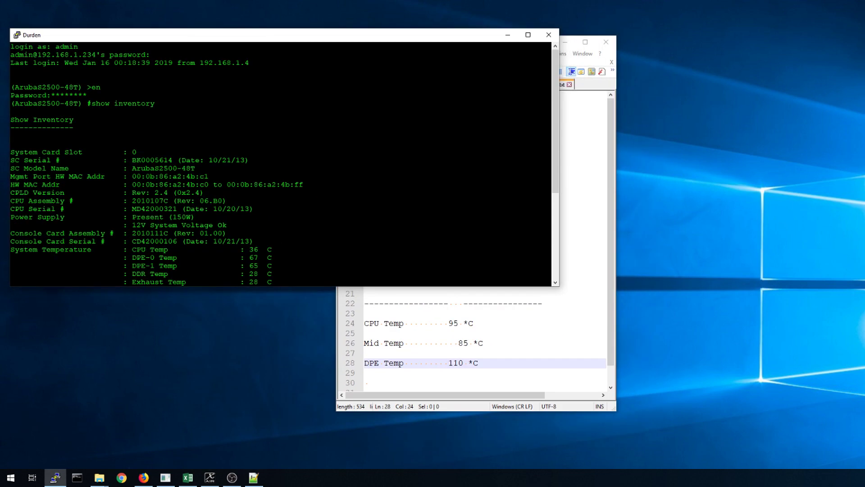
click(569, 334)
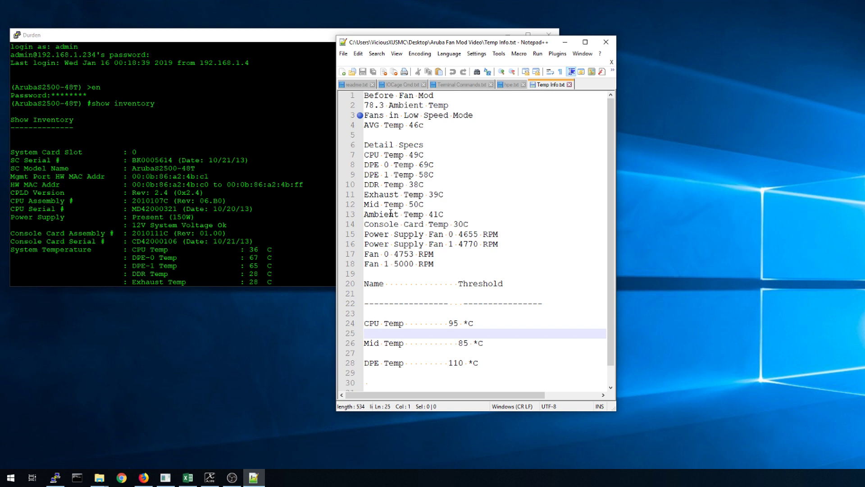
key(alt+Tab)
scroll(280, 162, down, 5)
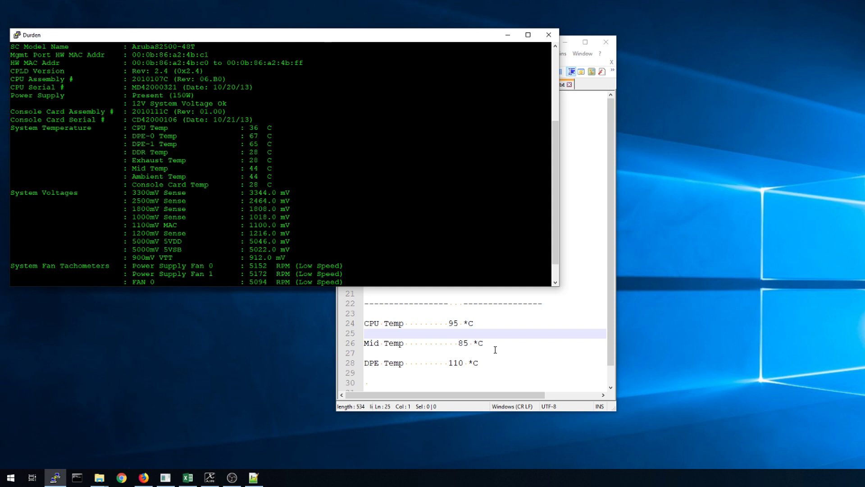
click(575, 296)
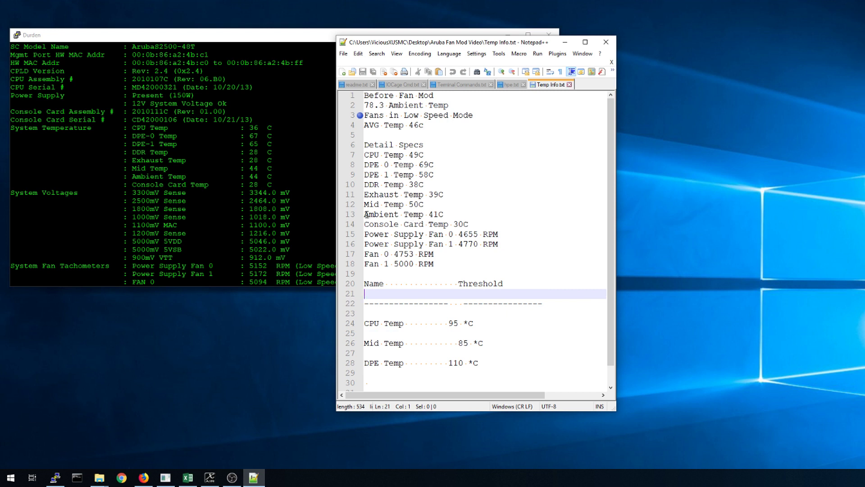
Highlight the baseline Ambient Temp line and power supply/fan RPM lines, then return to PuTTY.
drag(366, 215, 446, 214)
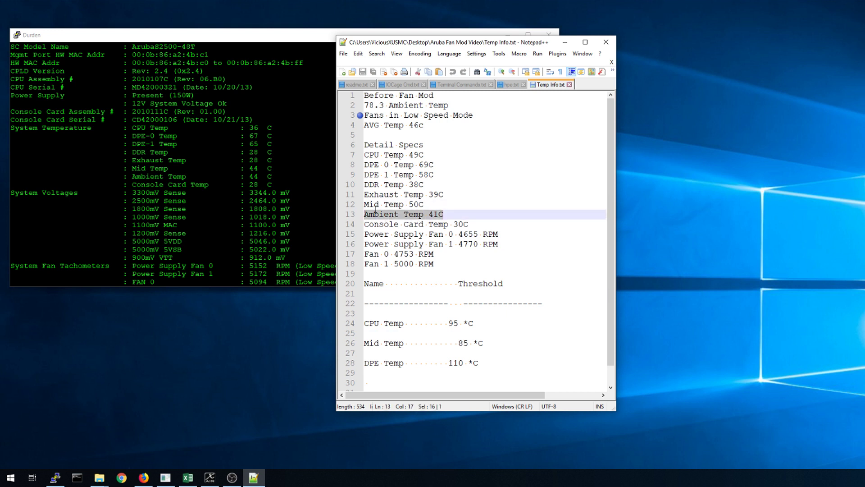
drag(374, 234, 433, 265)
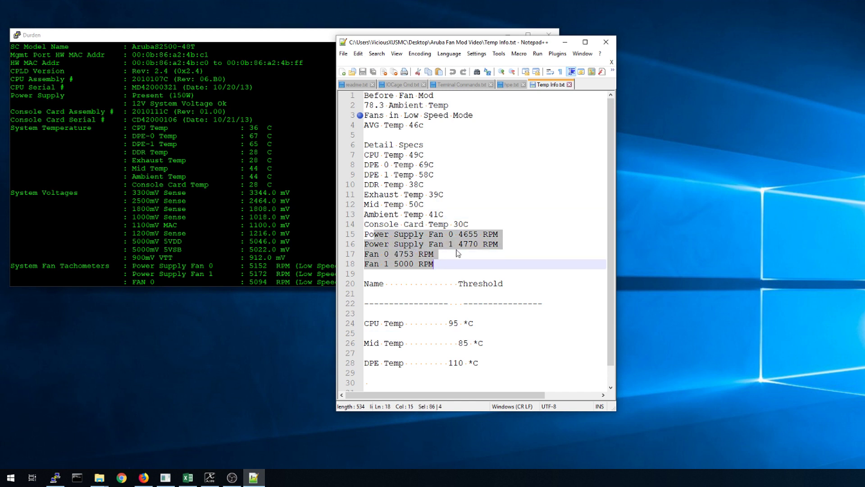
key(alt+Tab)
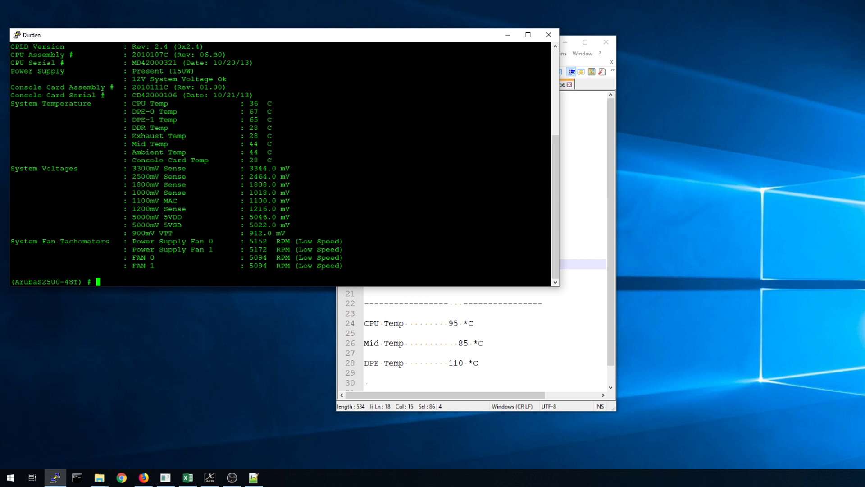
Highlight the DPE-0 (67 C) and DPE-1 (65 C) rows in PuTTY, then return to the notes.
drag(124, 111, 168, 119)
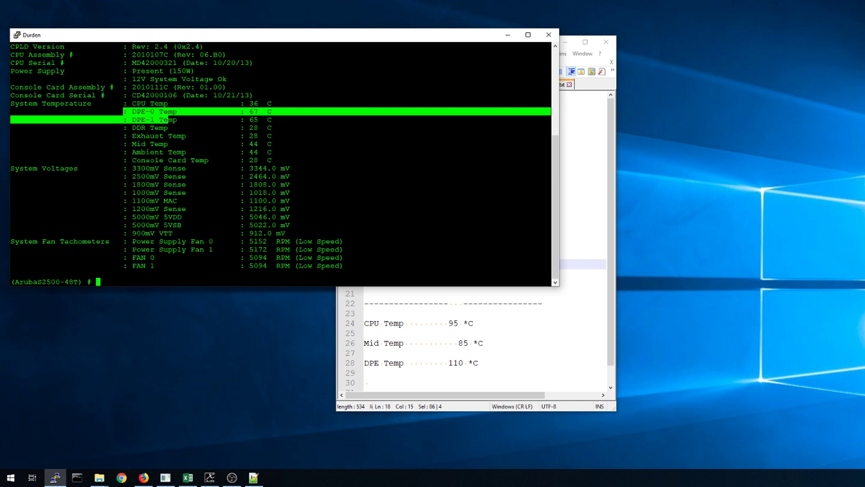
click(168, 120)
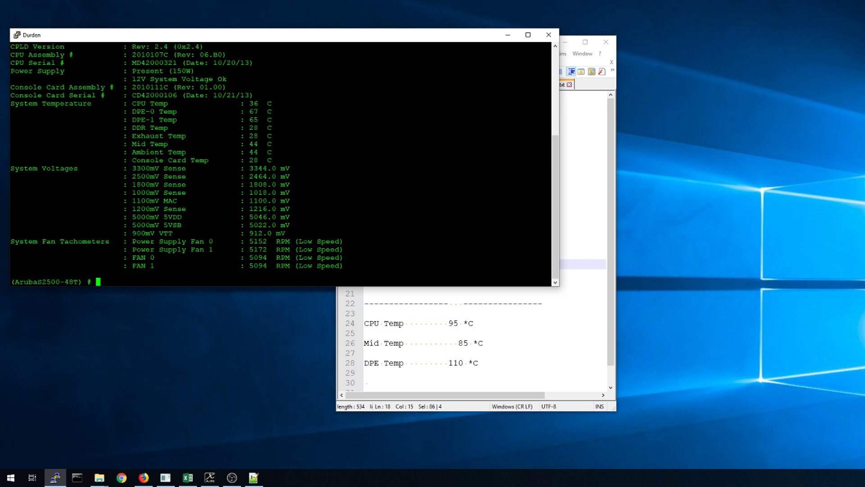
drag(135, 111, 265, 118)
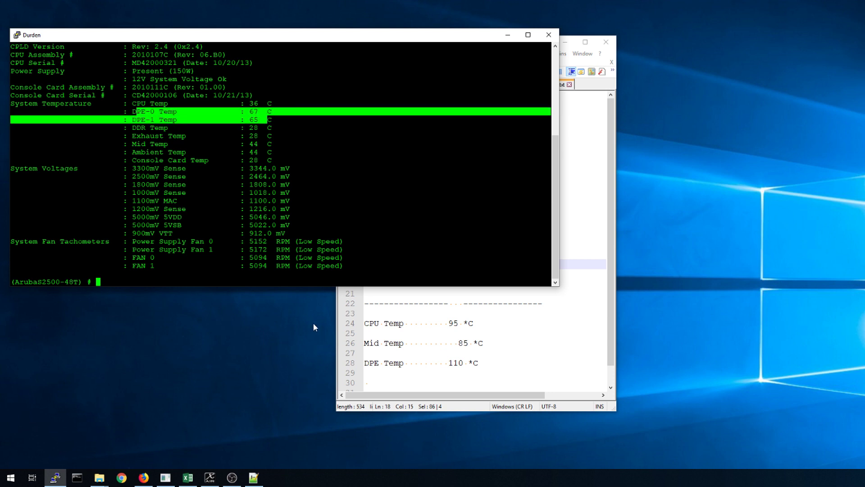
click(529, 342)
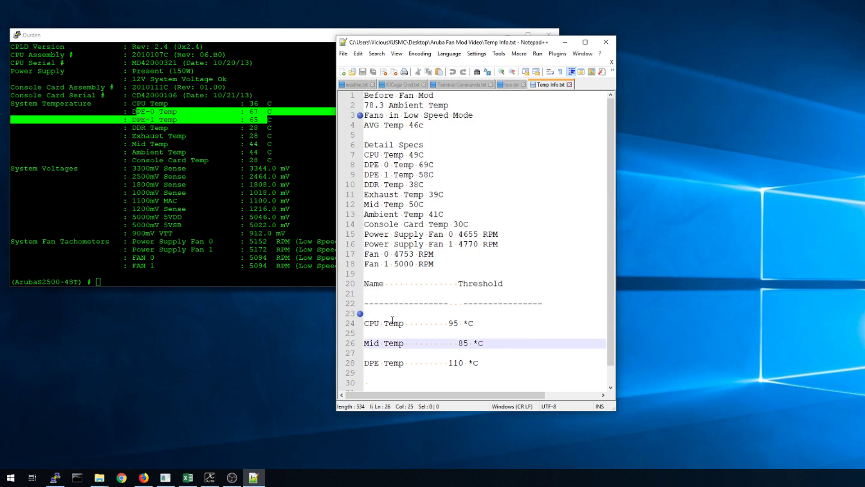
Highlight the CPU 95, Mid 85 and DPE 110 *C threshold lines, then scroll to line 32.
click(375, 311)
drag(376, 311, 479, 372)
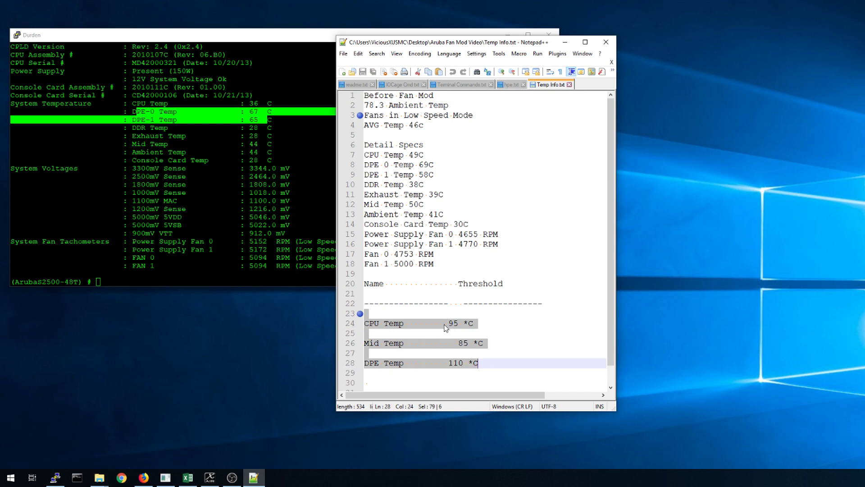
click(406, 311)
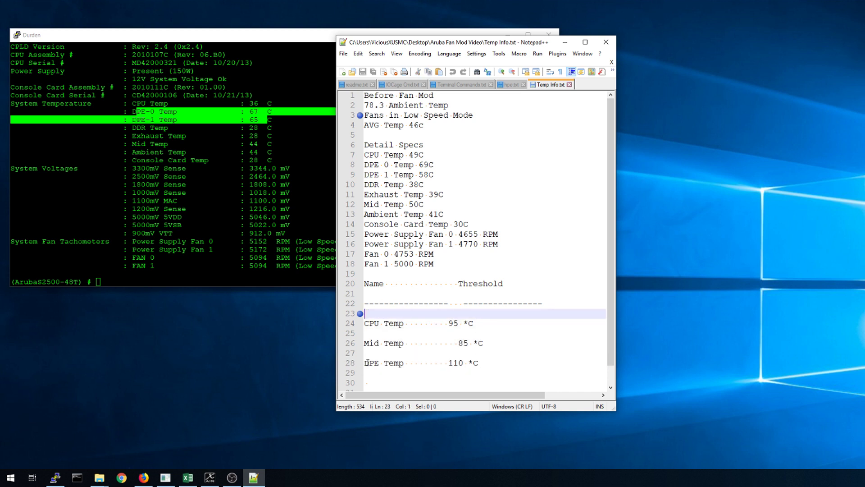
drag(368, 366, 489, 363)
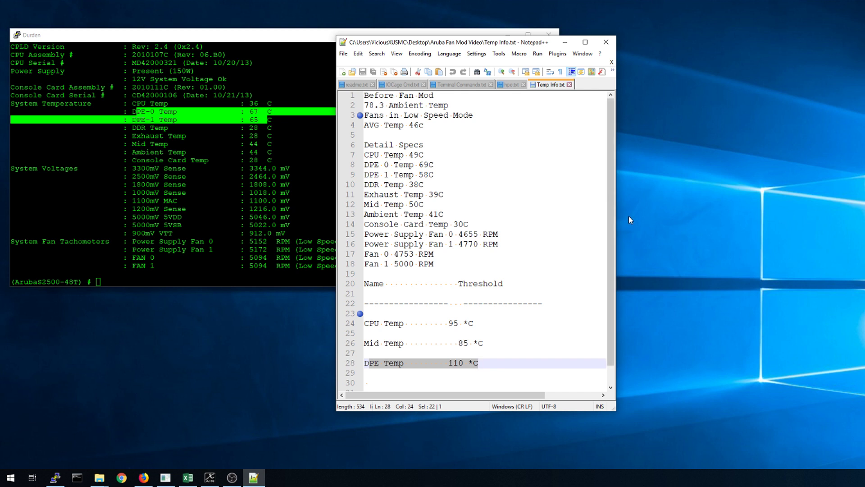
drag(613, 183, 612, 228)
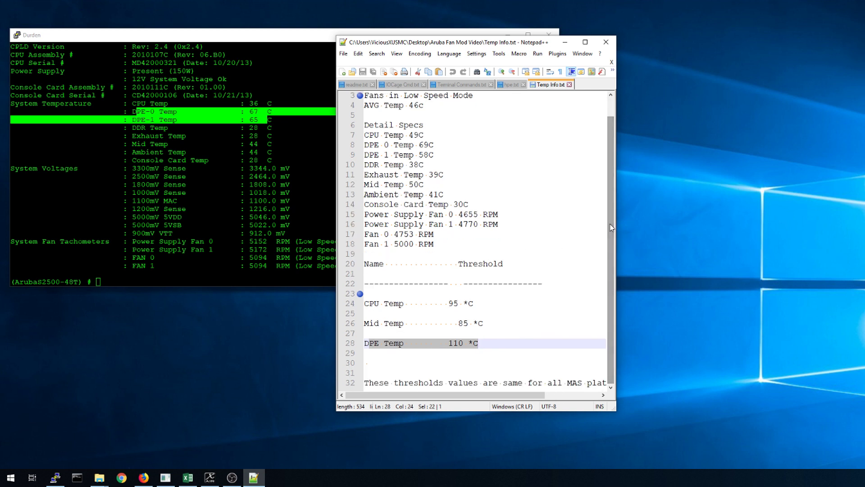